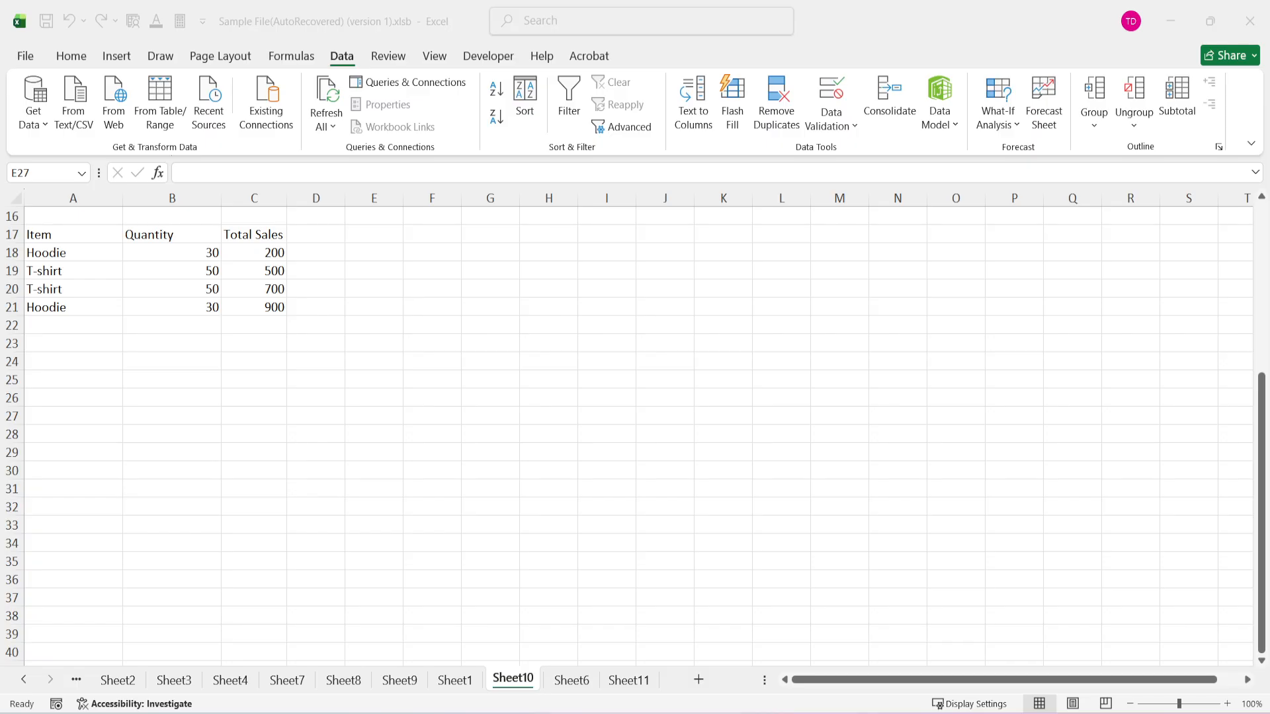
Begin a data validation rule for cell B24 that allows only List entries.
click(363, 400)
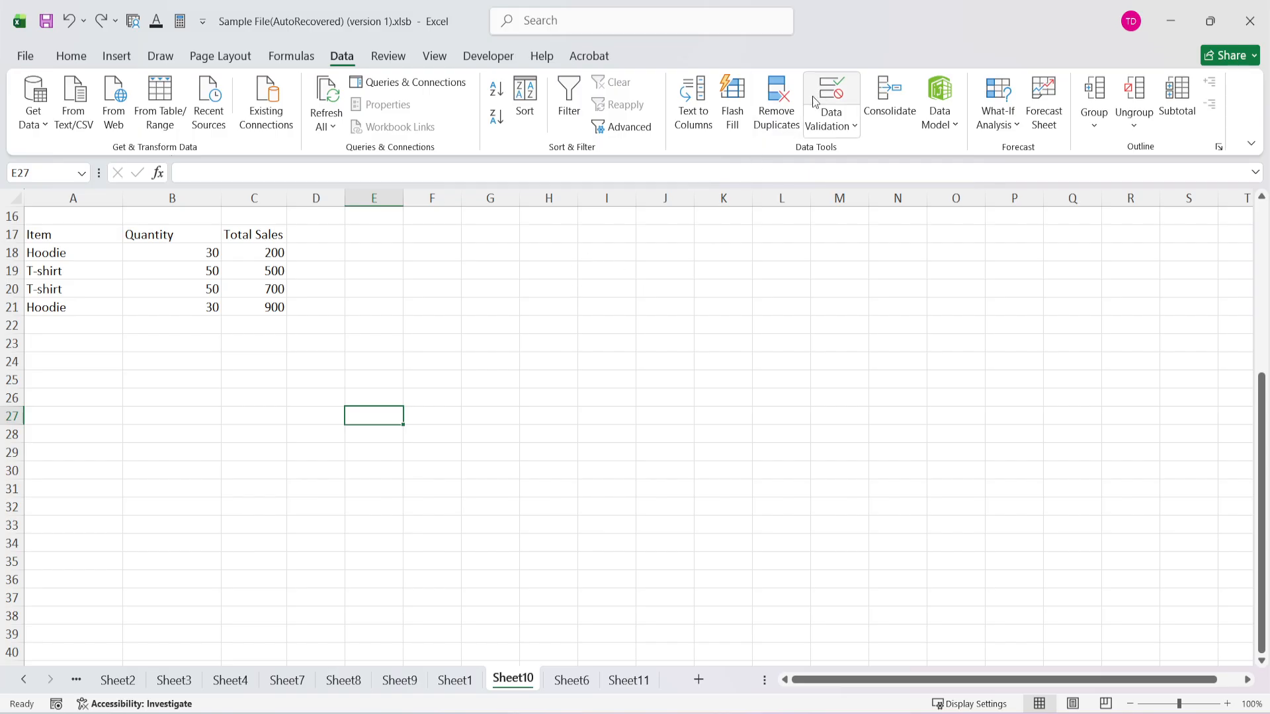
drag(71, 265, 74, 256)
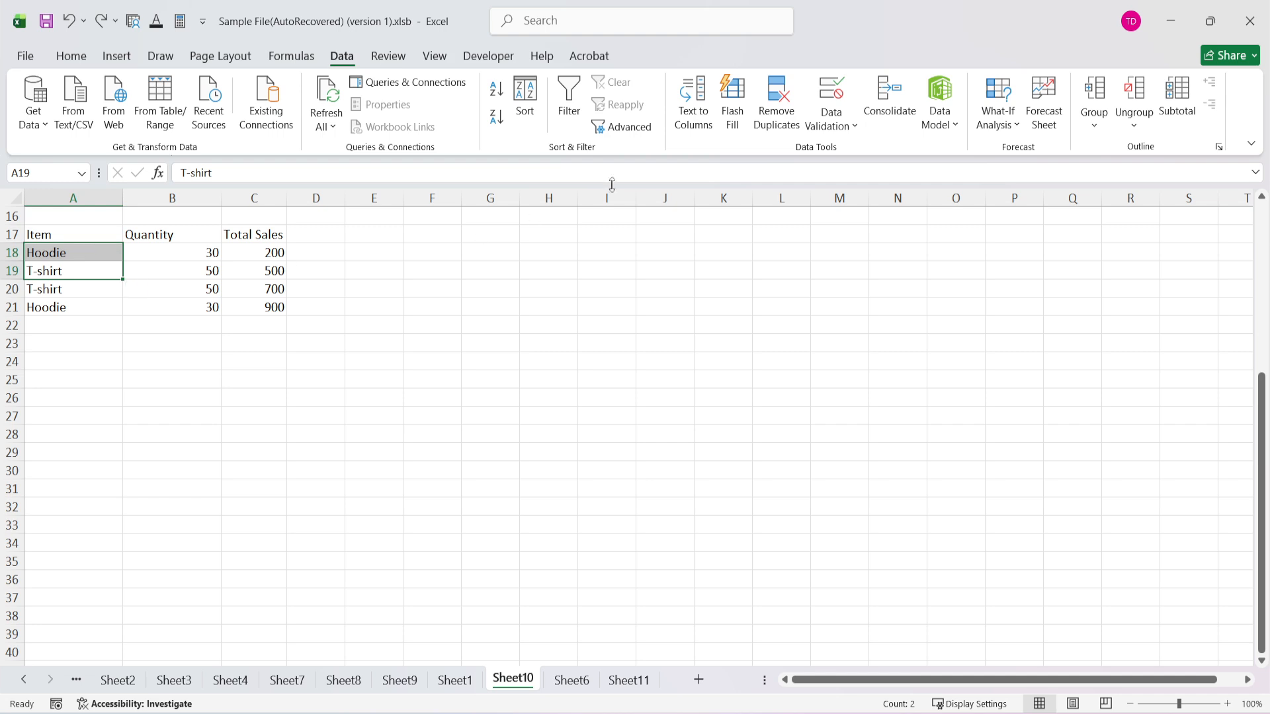
click(170, 360)
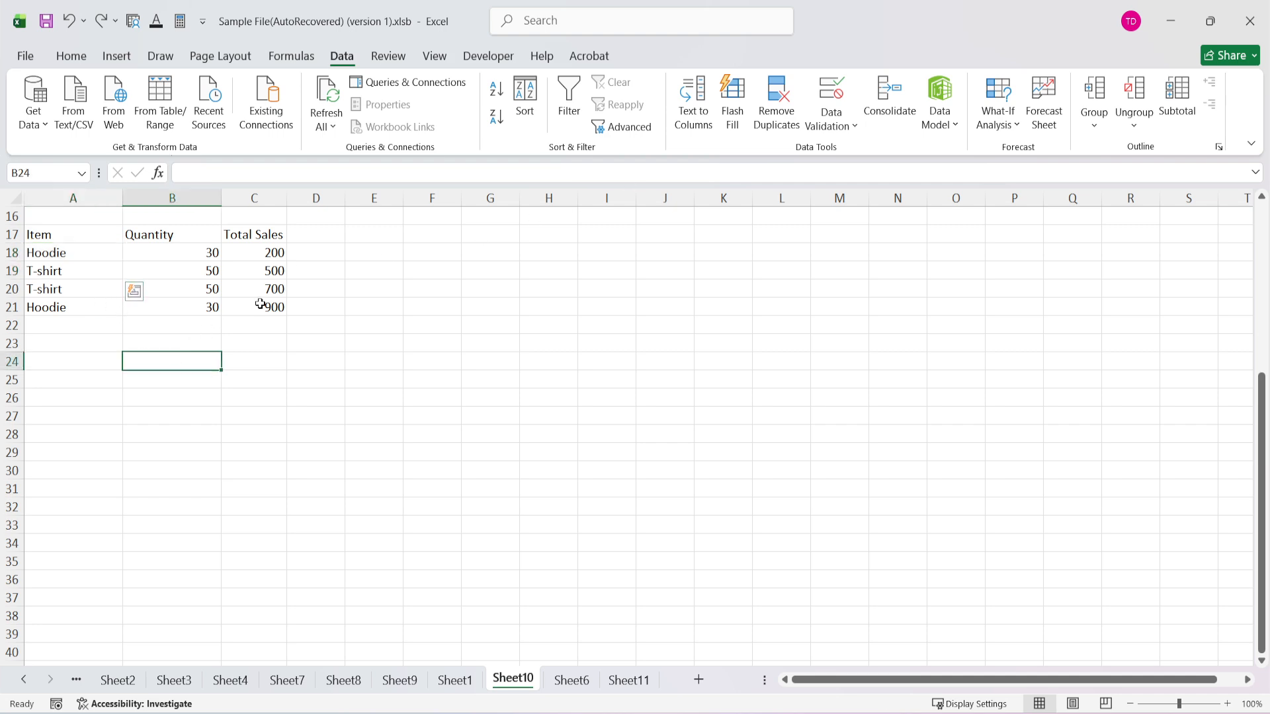
click(835, 91)
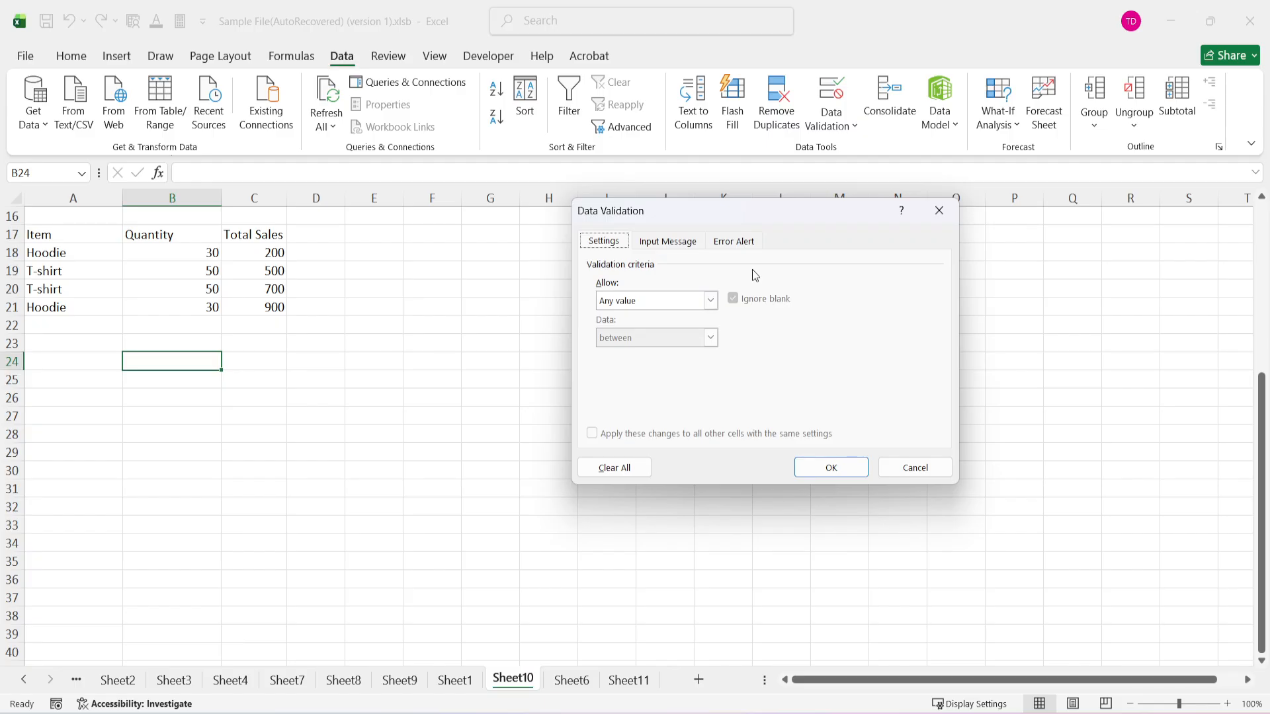
click(624, 297)
click(635, 349)
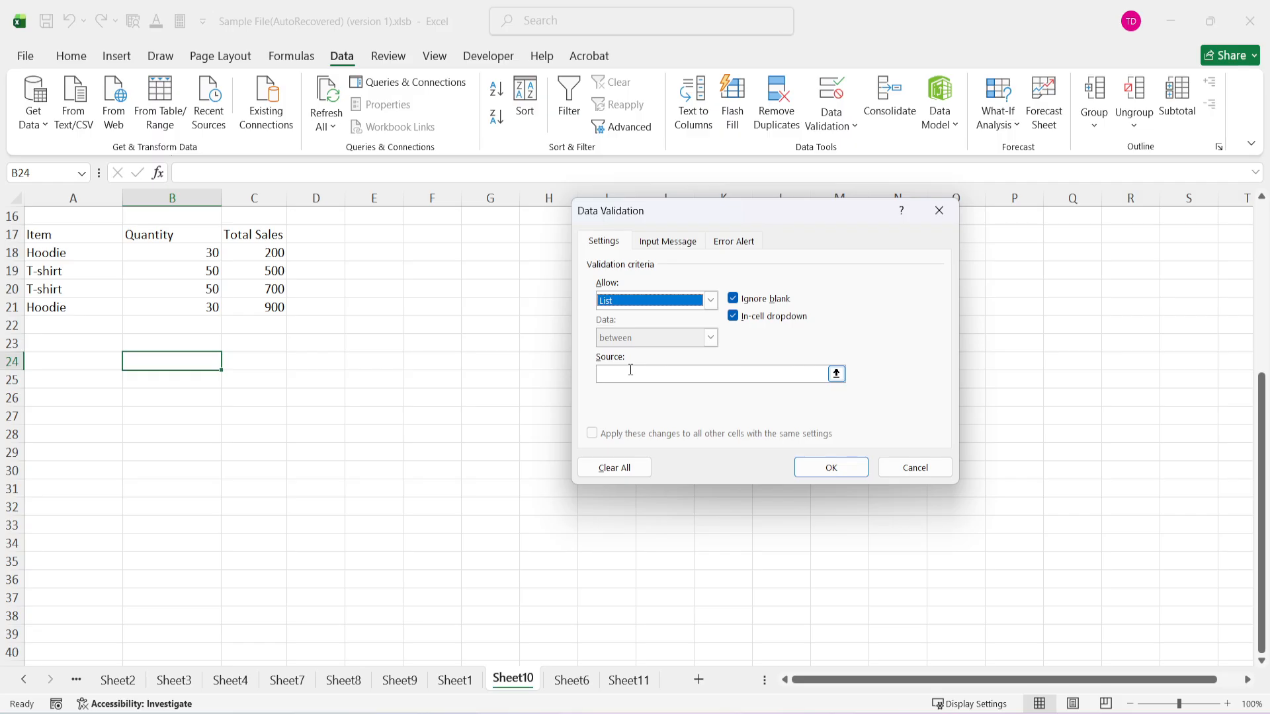
Set the validation list's source to the item names in =$A$18:$A$21.
click(630, 371)
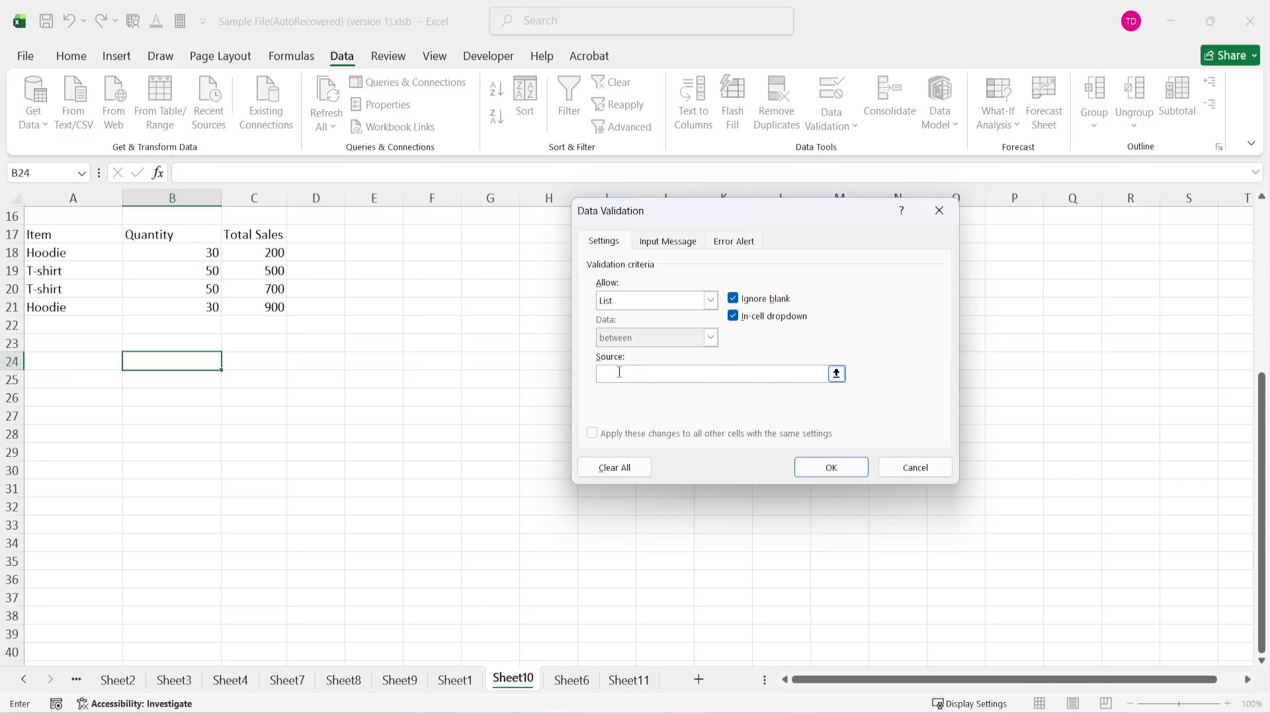
click(836, 373)
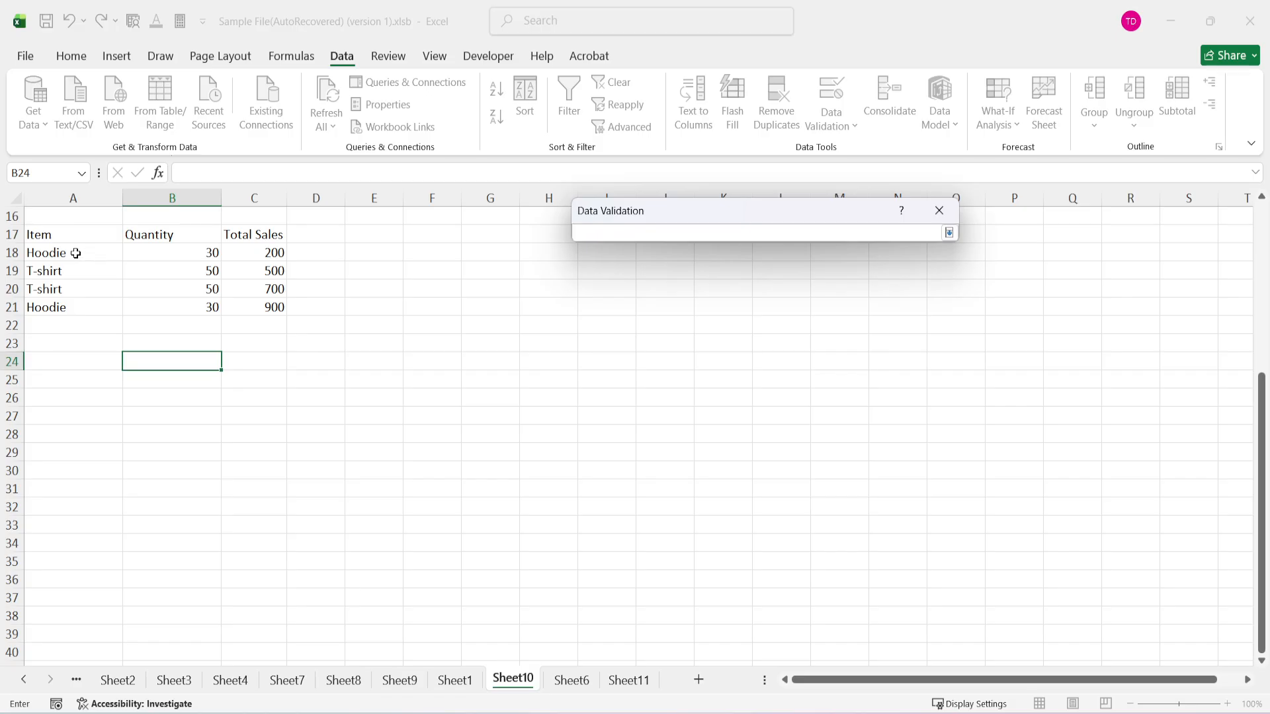
drag(76, 252, 81, 297)
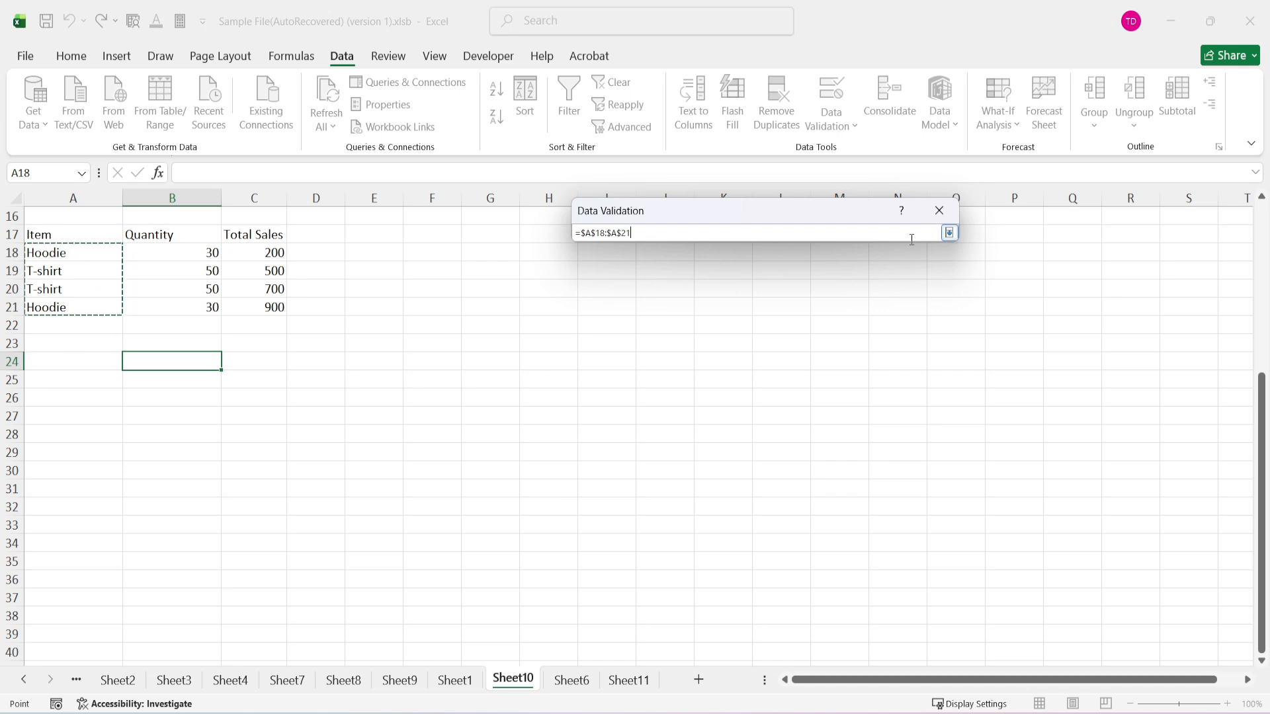
click(950, 232)
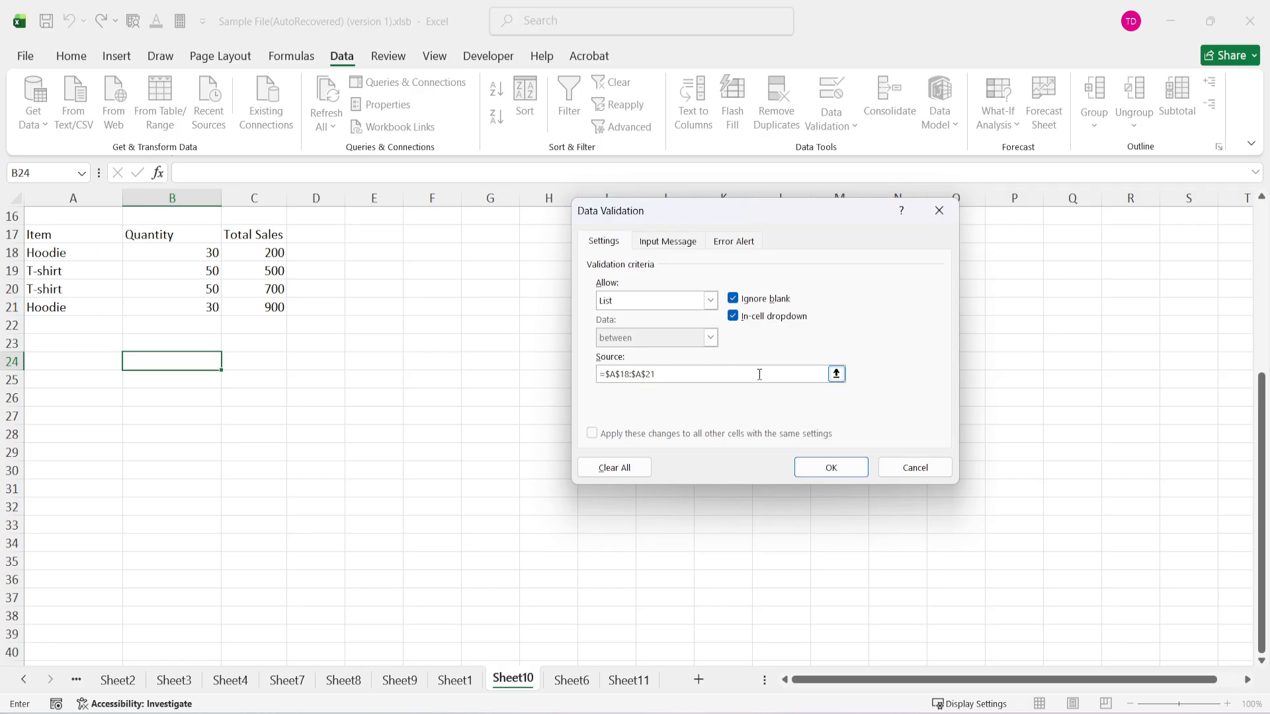
click(836, 373)
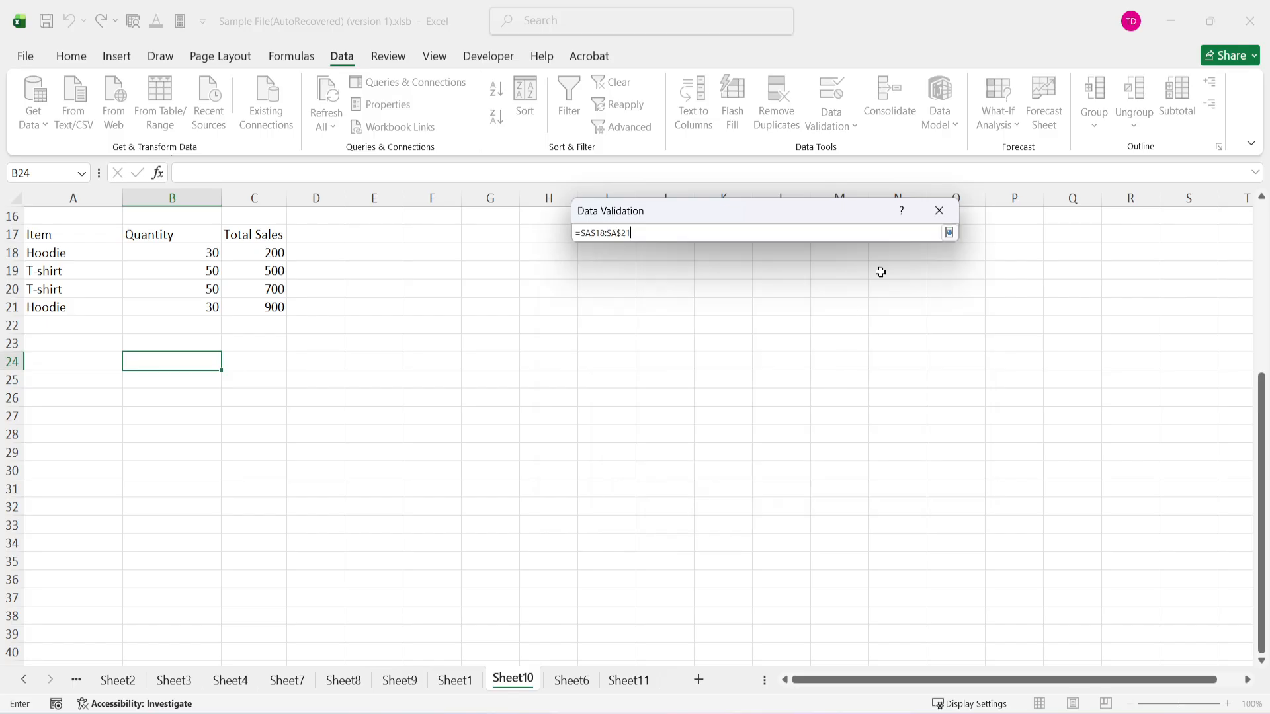
text(+)
drag(96, 257, 81, 310)
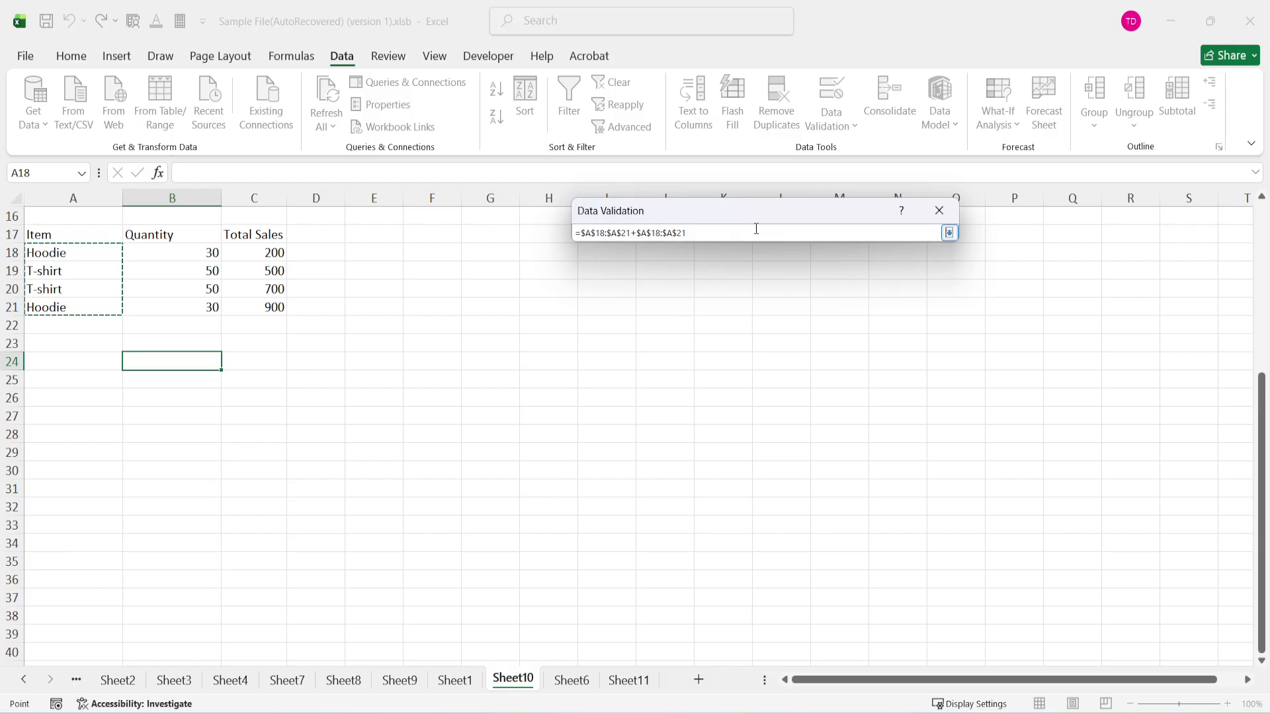
key(ctrl+z)
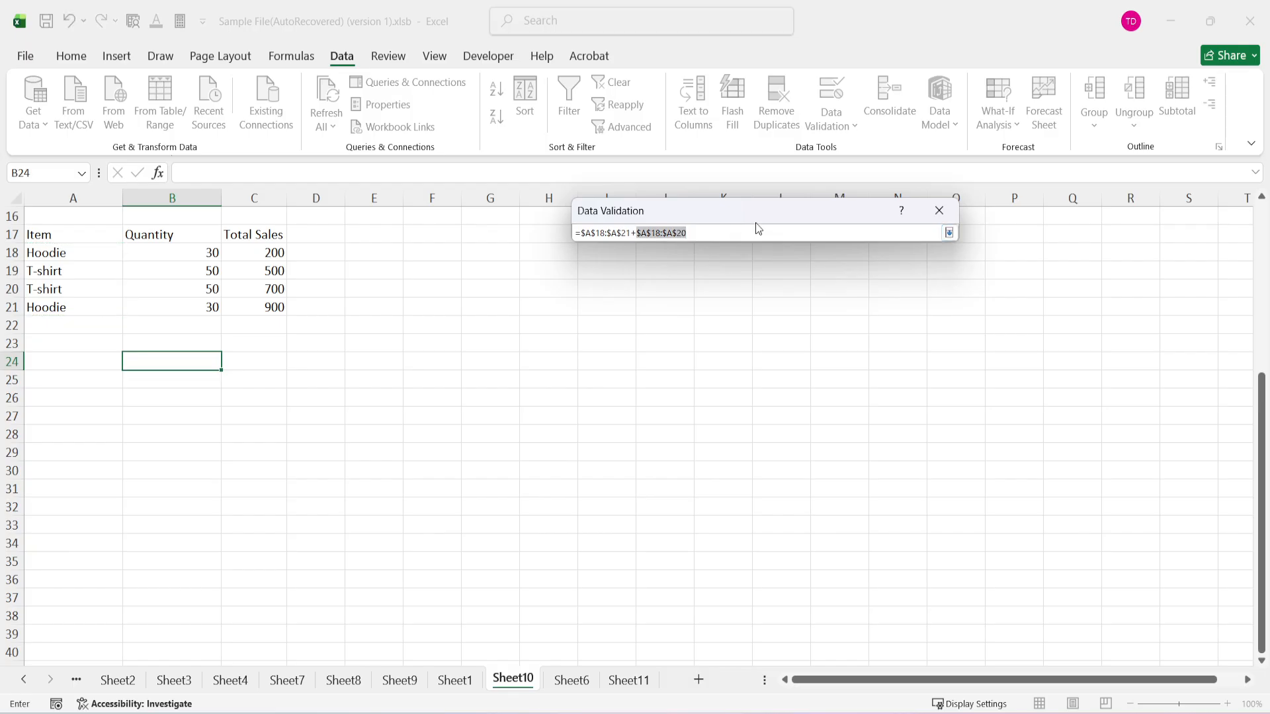
key(BackSpace)
key(BackSpace)
click(950, 234)
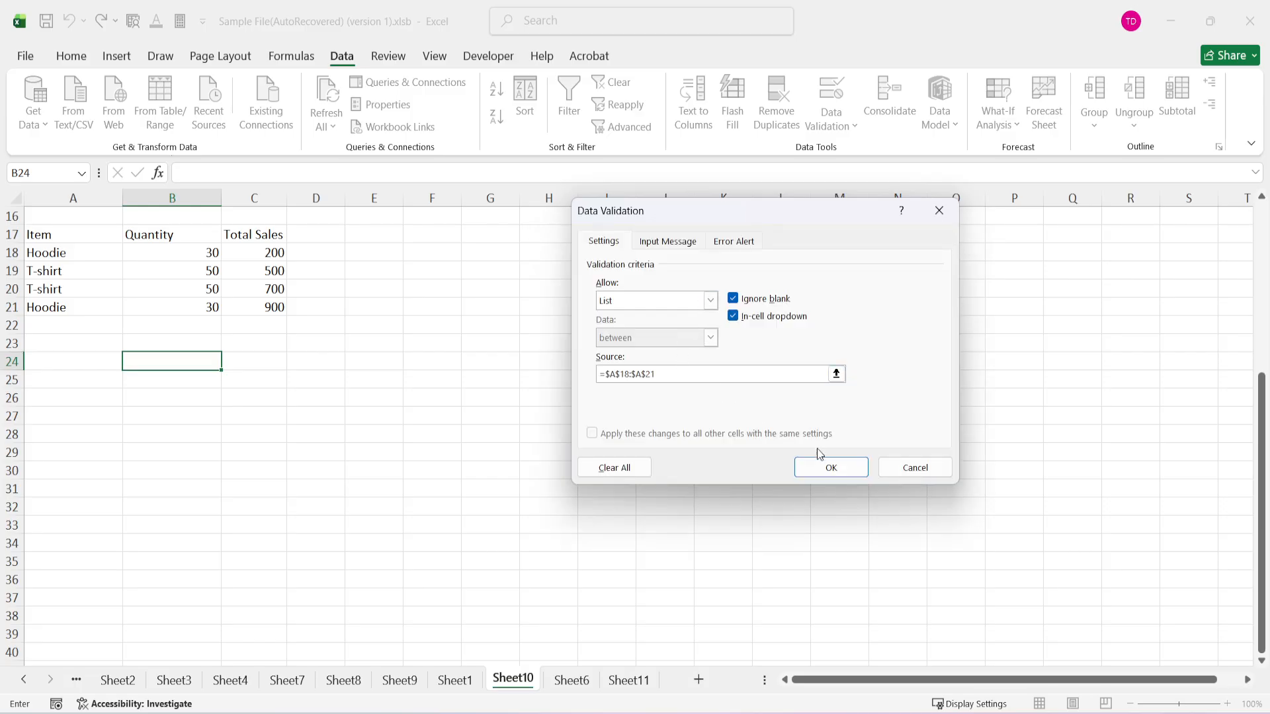
Apply the validation rule and choose Hoodie from the drop-down list in cell B24.
click(831, 469)
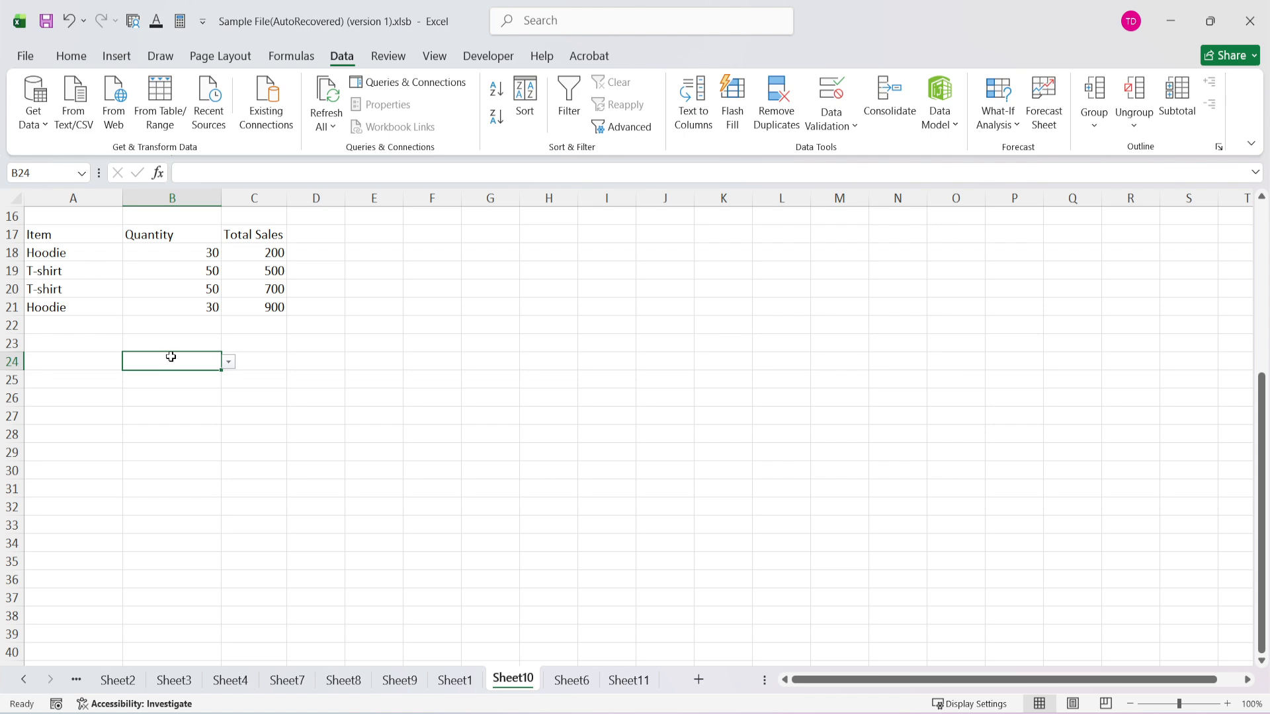
click(179, 396)
click(173, 365)
click(63, 259)
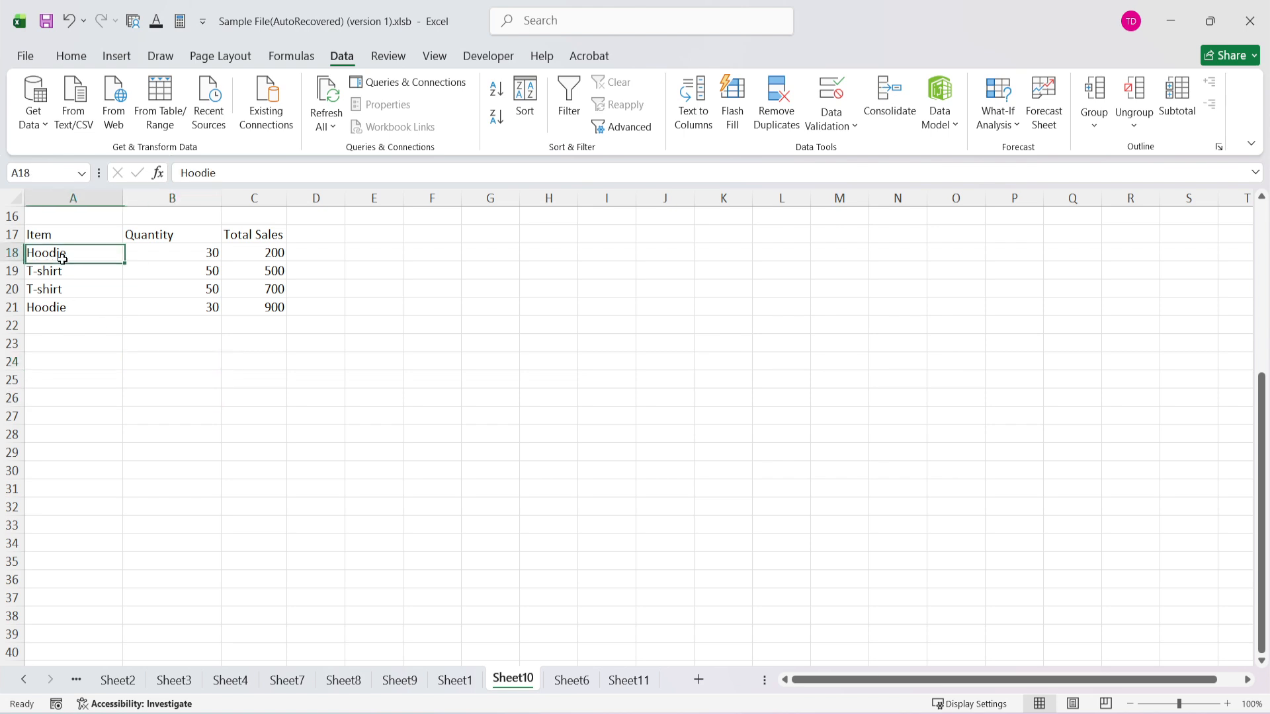
click(165, 327)
click(186, 357)
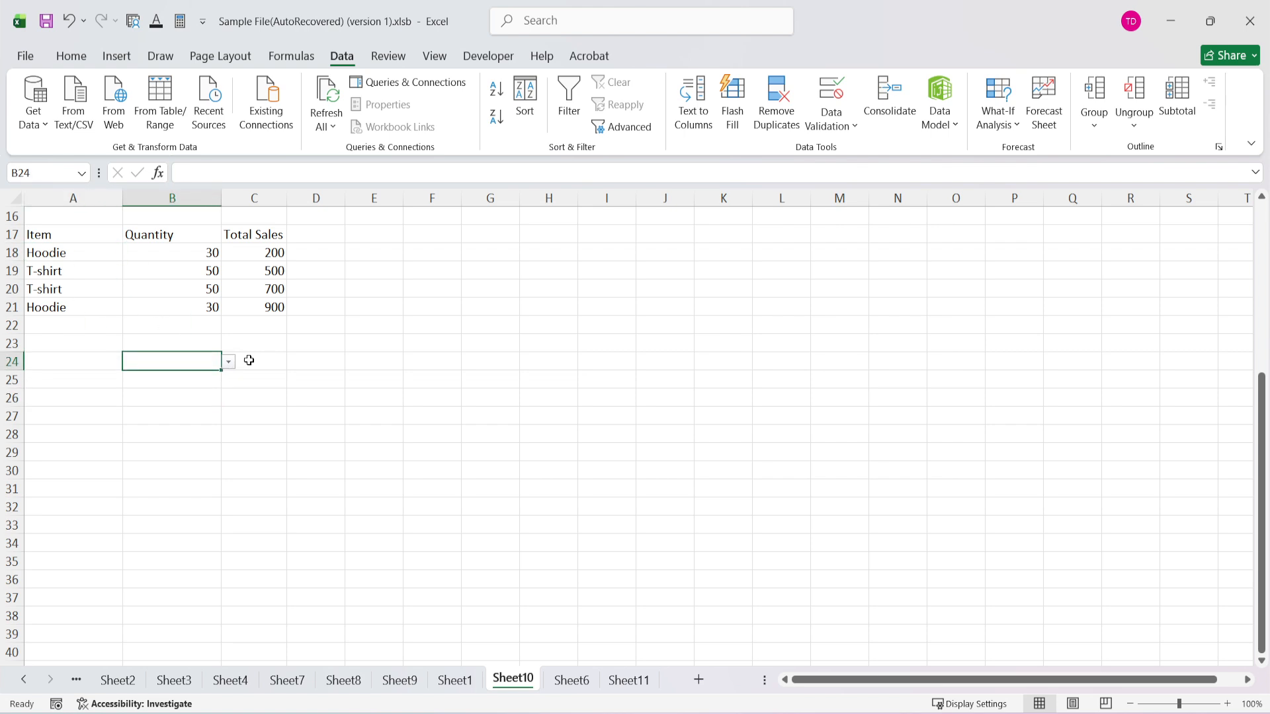
click(228, 363)
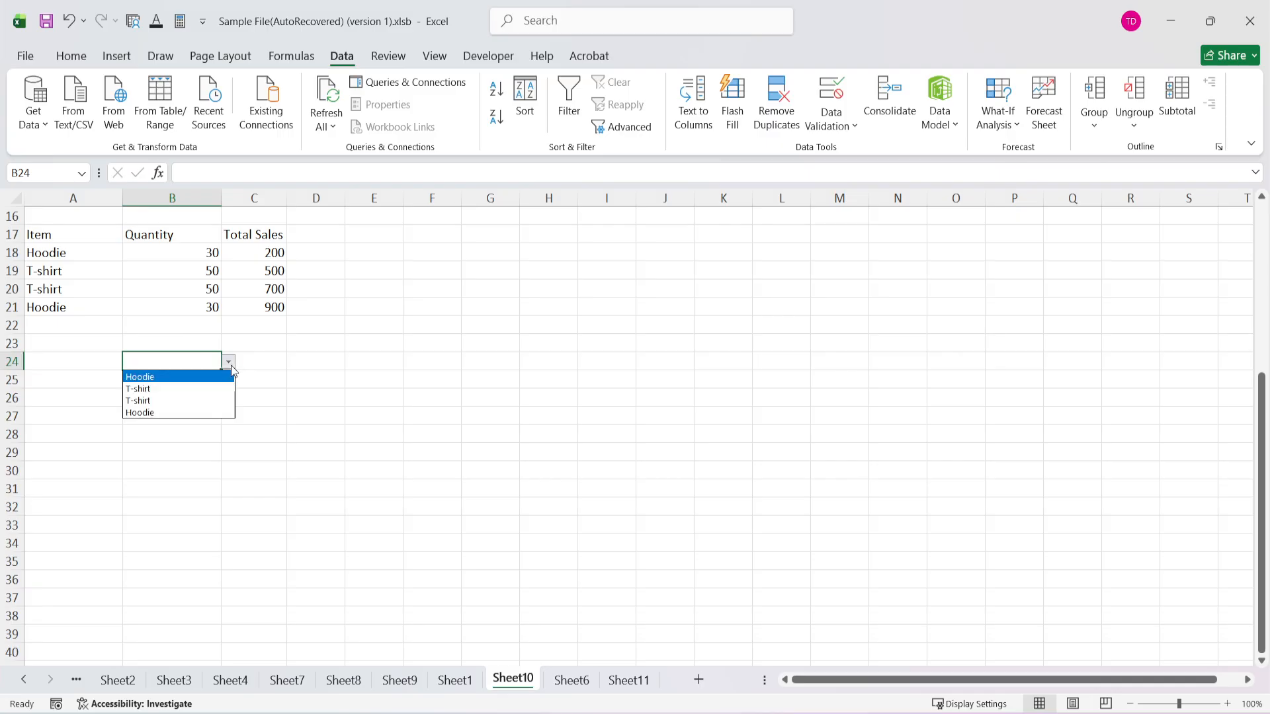
click(169, 382)
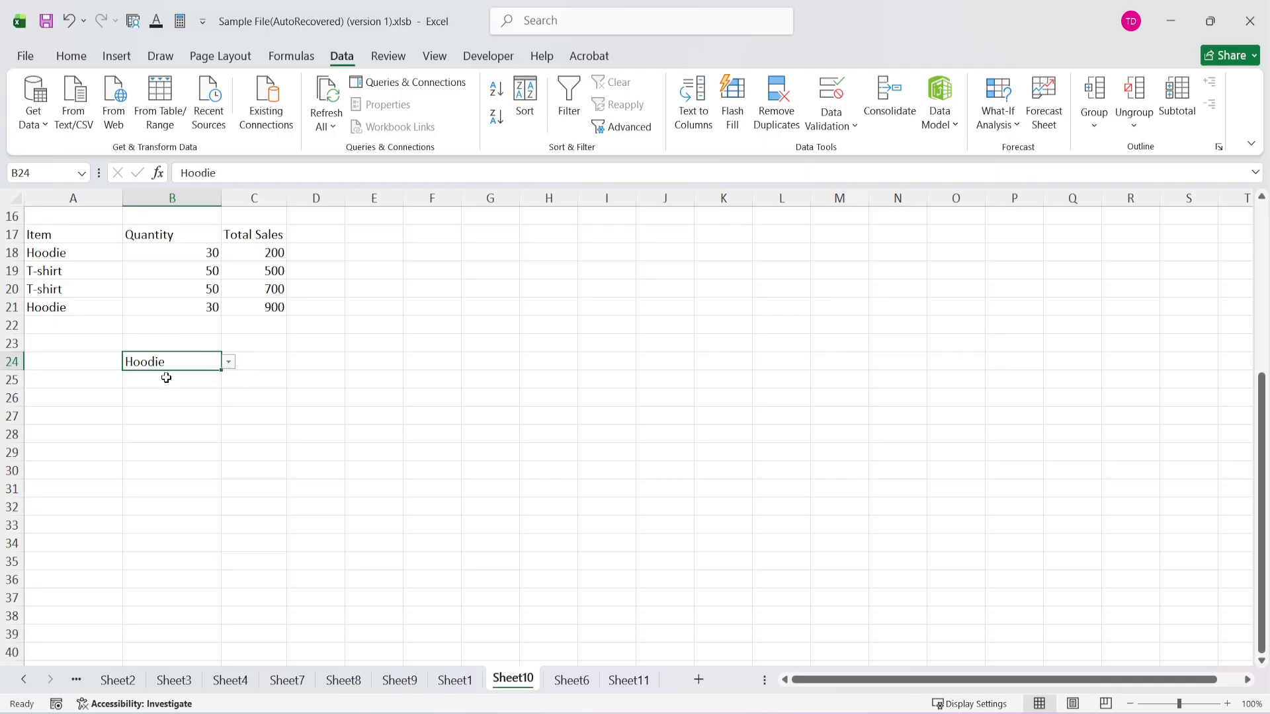
Fill cell B24, including its drop-down list, down to B26.
click(205, 379)
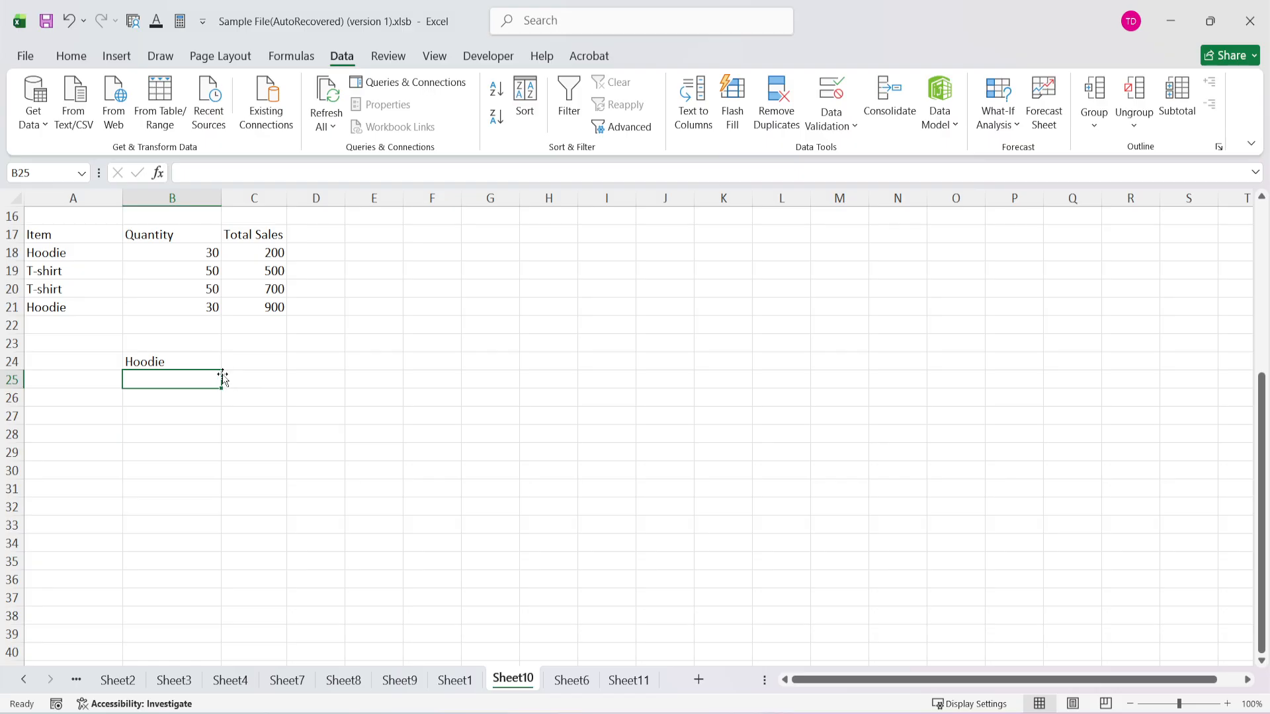
click(215, 368)
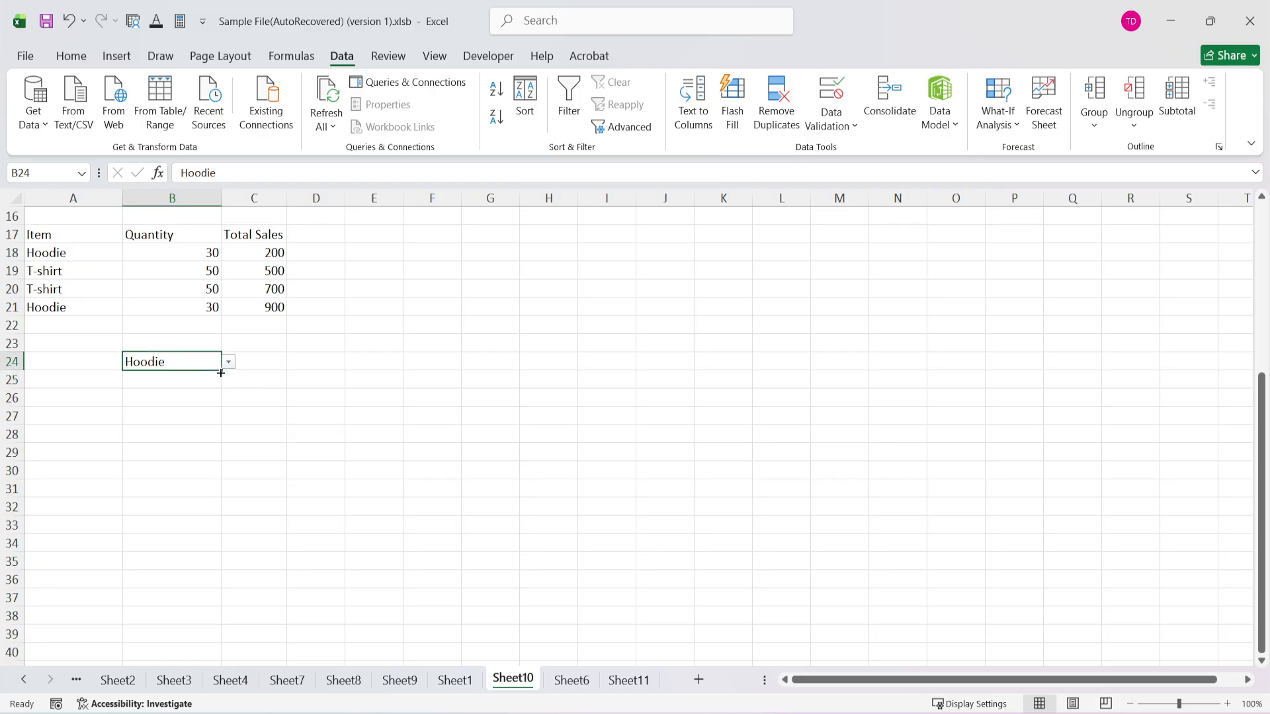
drag(222, 374, 229, 398)
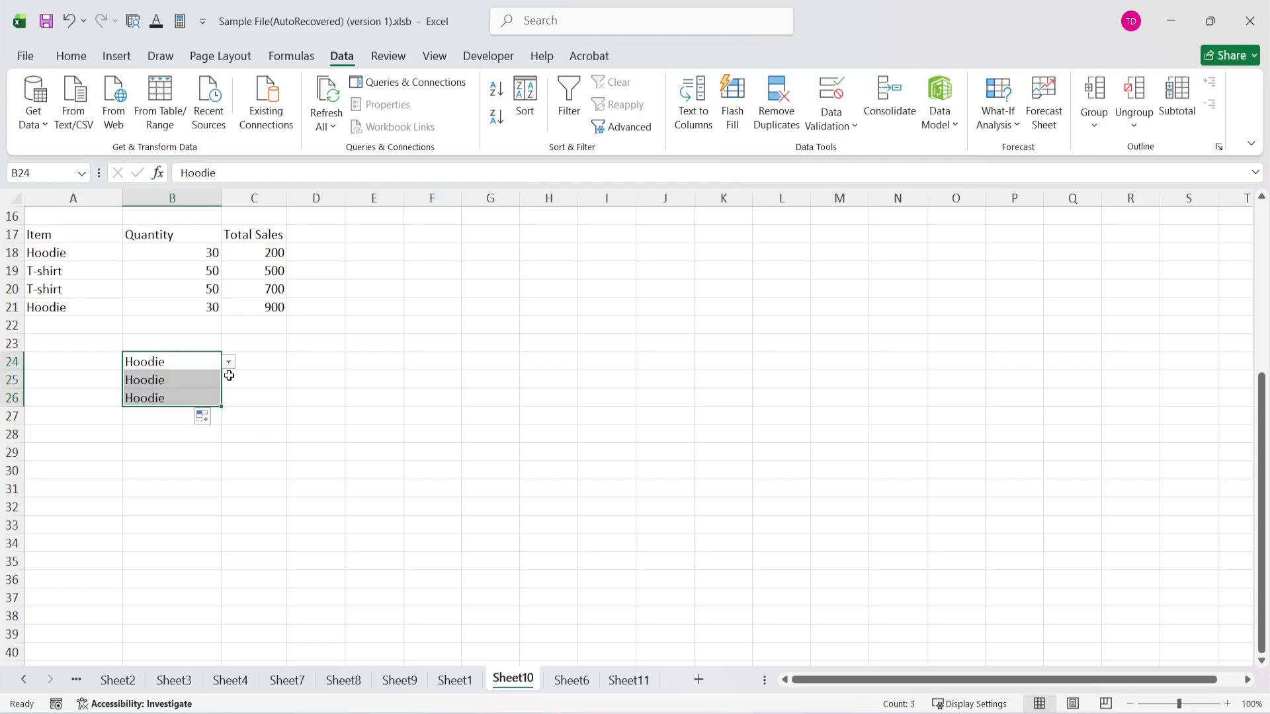
Choose T-shirt from the drop-down list in B25 and the last Hoodie entry in B26.
click(203, 378)
click(229, 383)
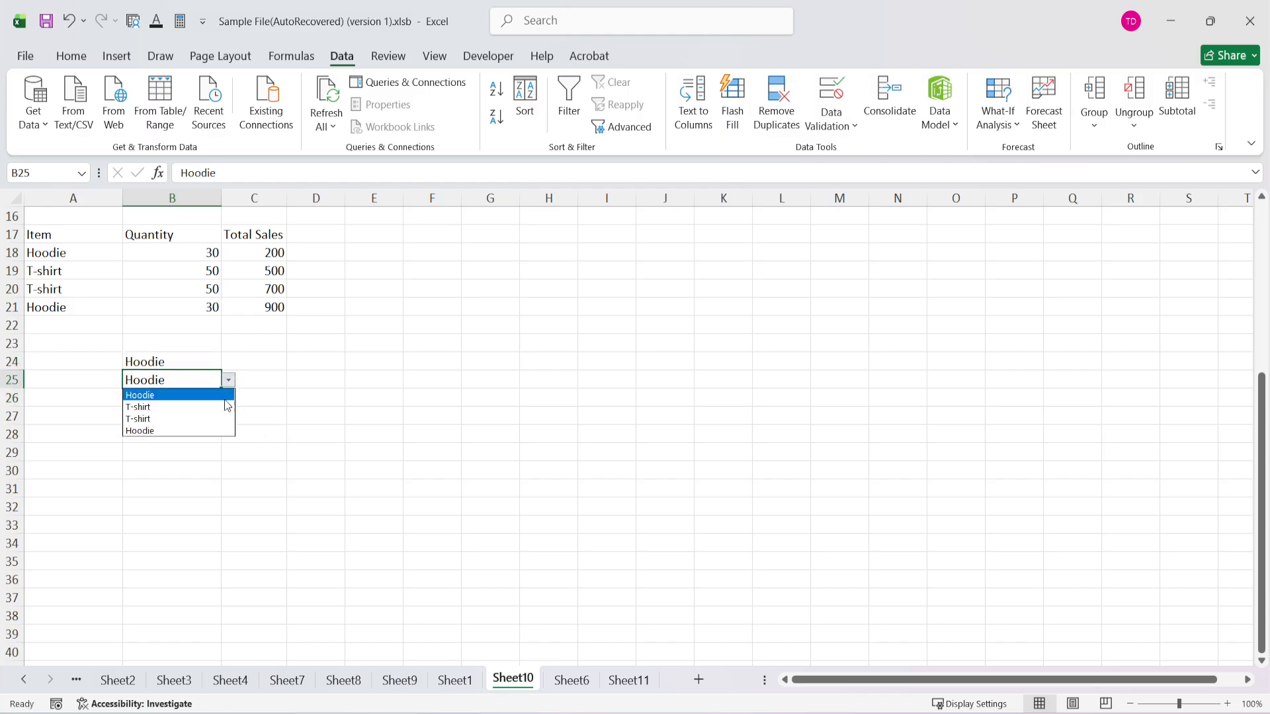
click(209, 417)
click(203, 399)
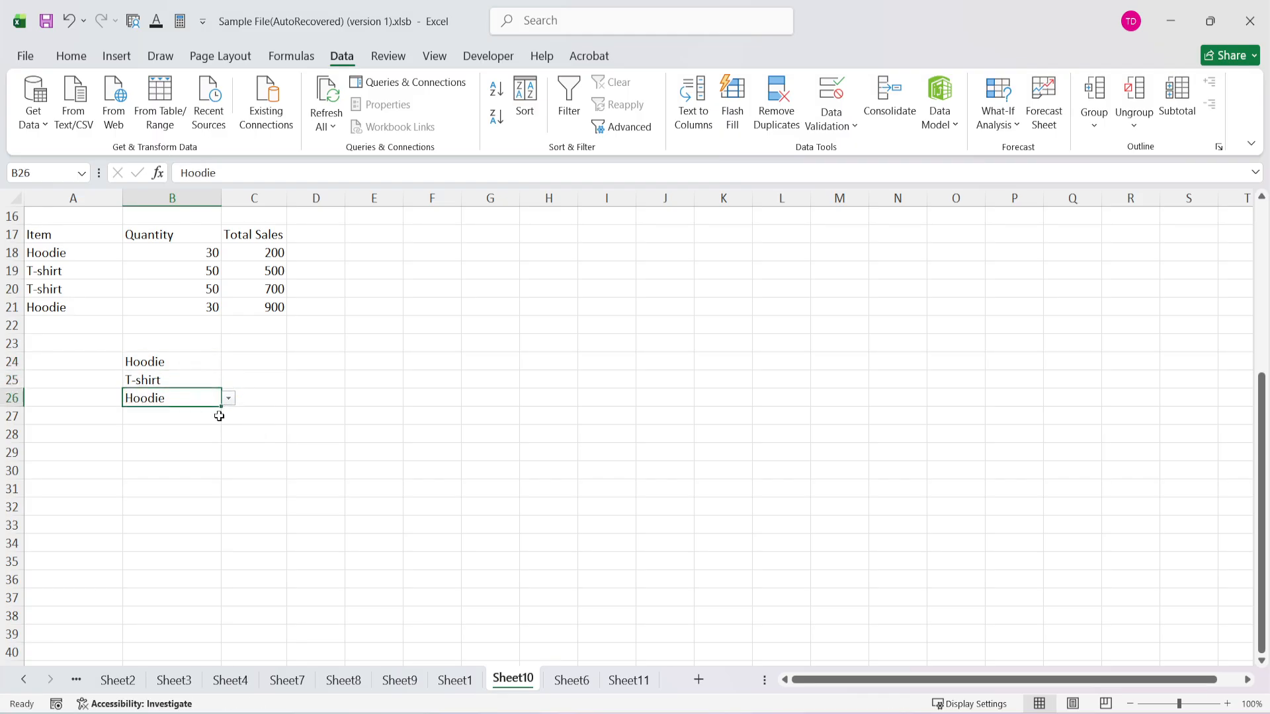
click(228, 399)
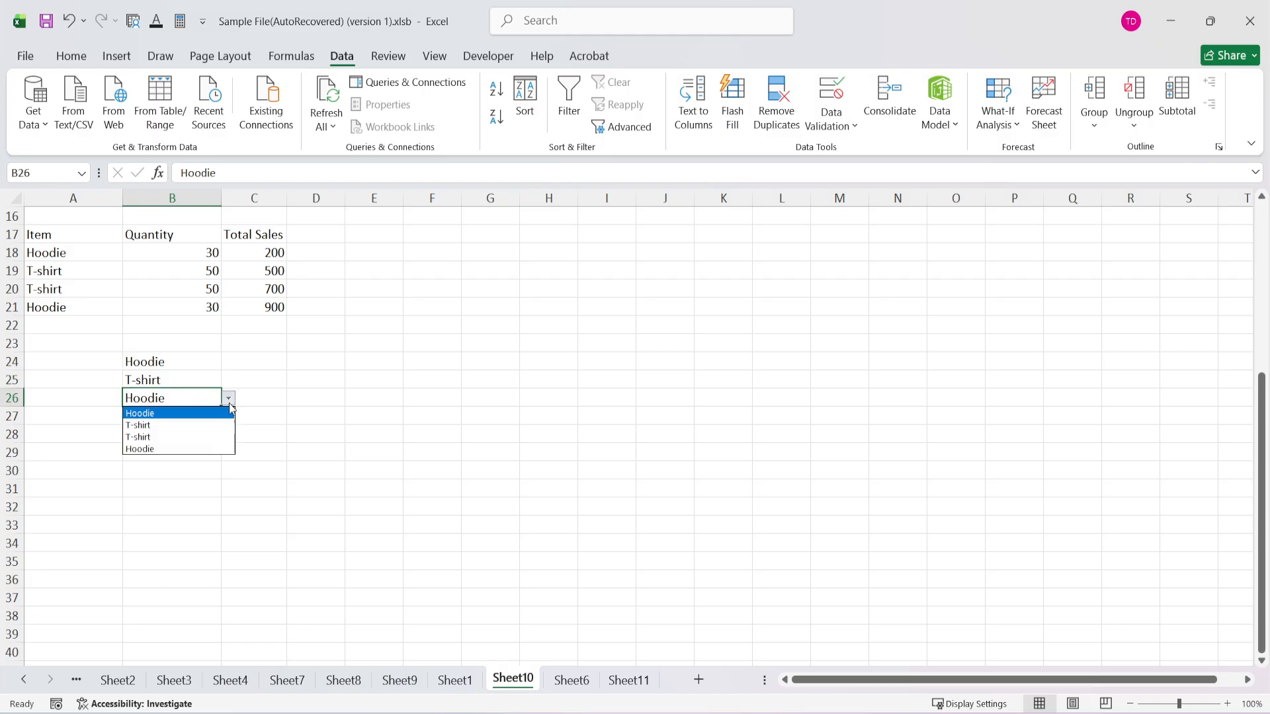
click(214, 448)
Review the options offered by the drop-down list in cell B24.
click(262, 370)
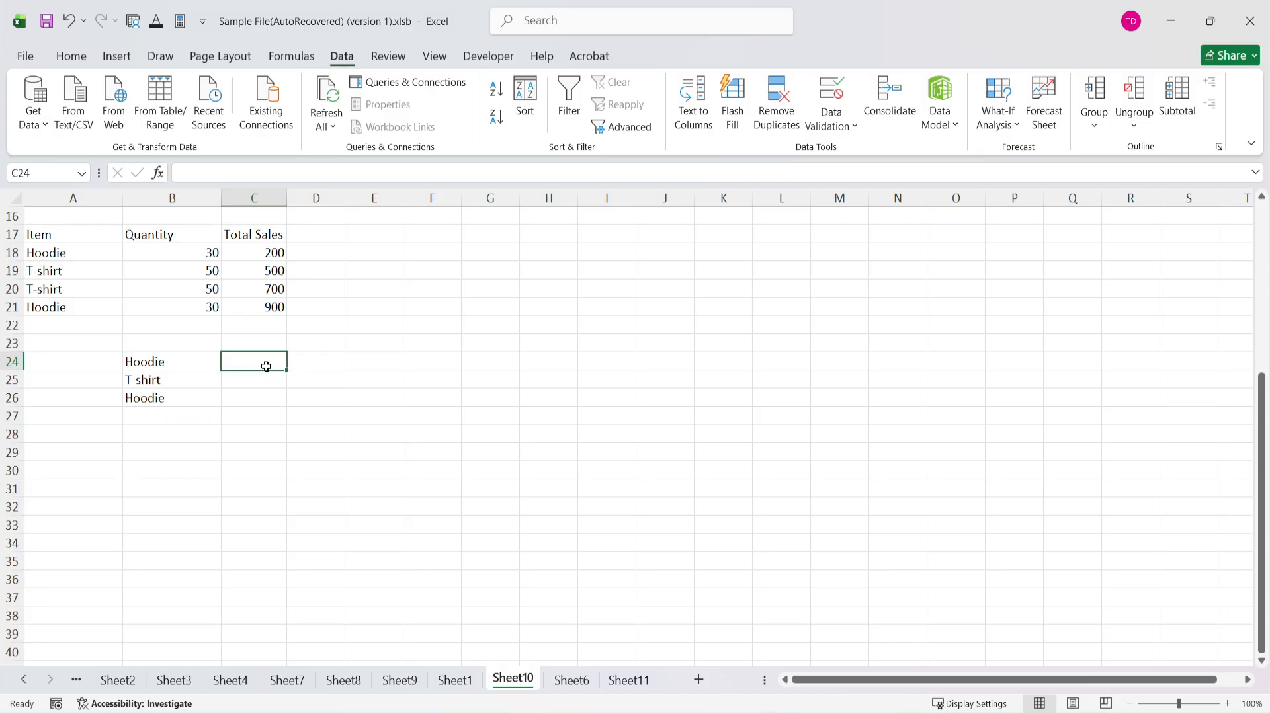
click(319, 254)
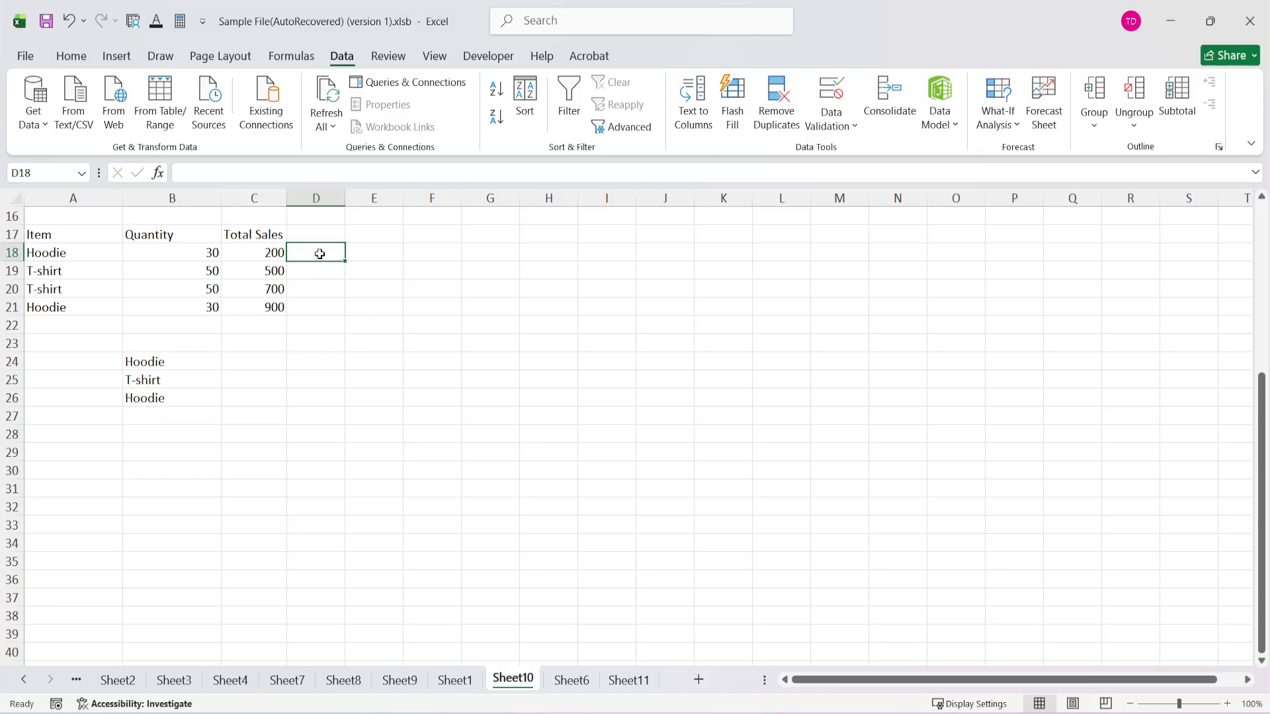
click(158, 364)
click(172, 412)
click(154, 363)
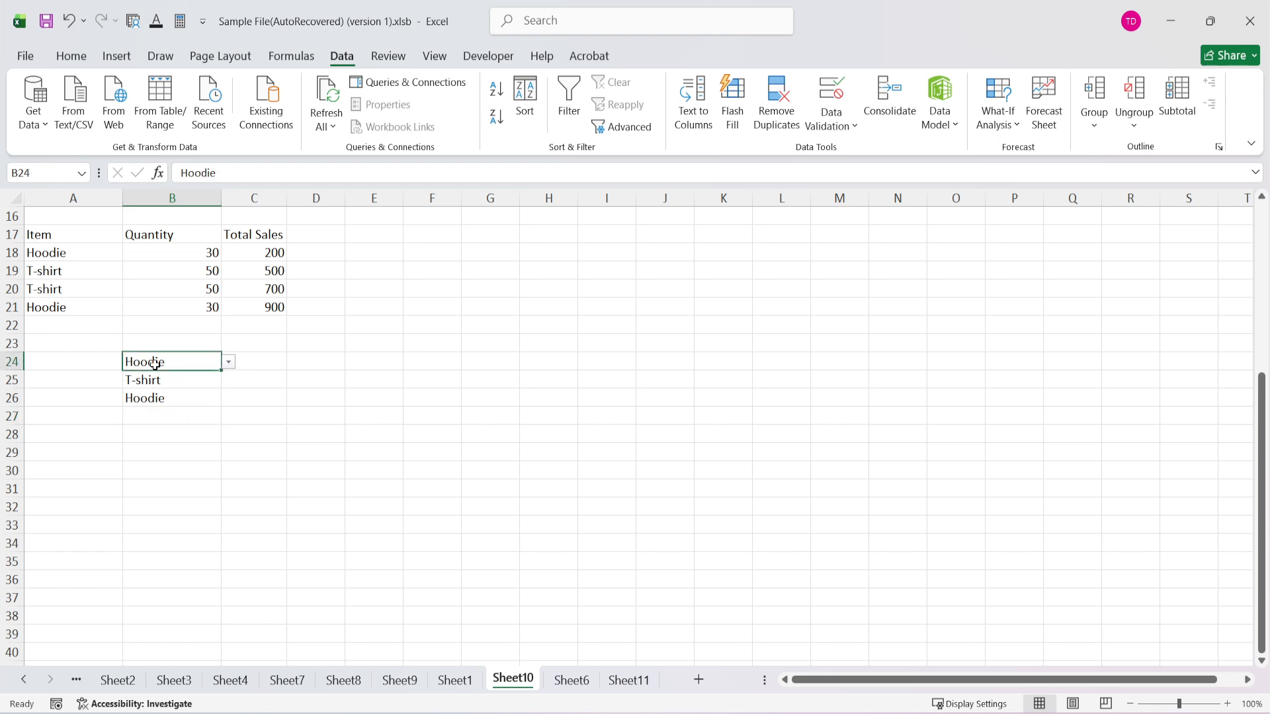
click(232, 367)
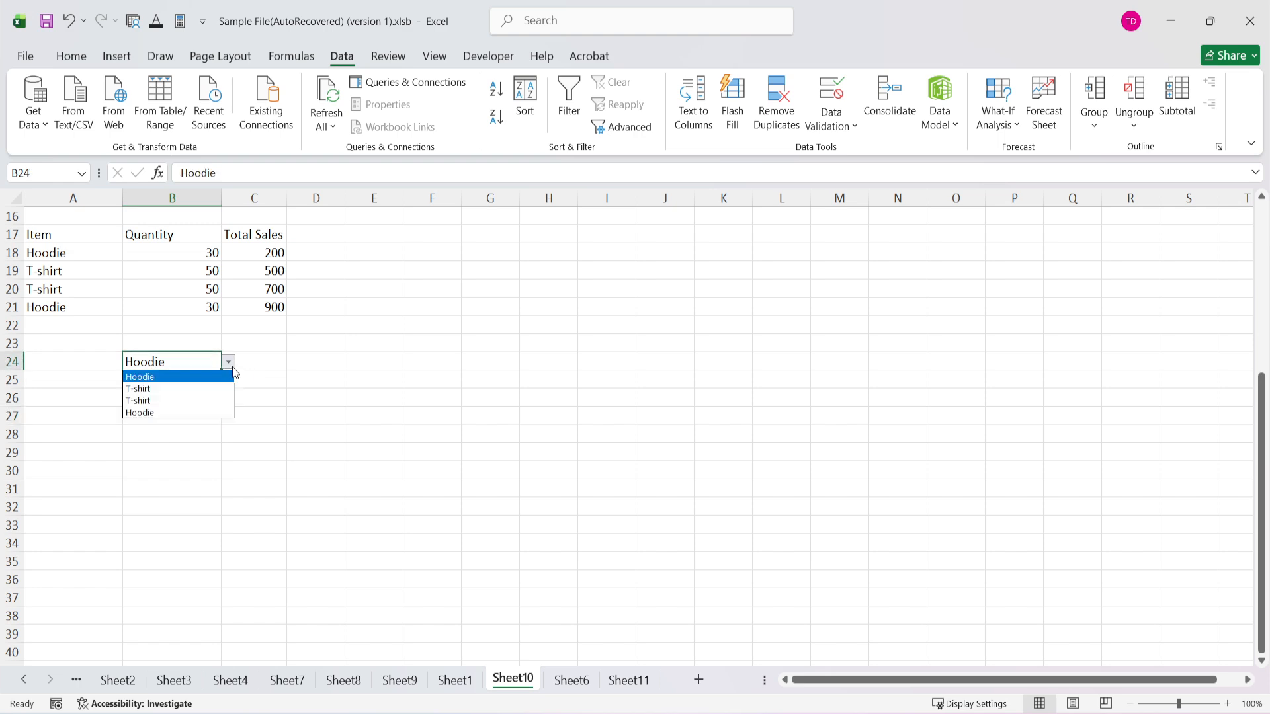
click(288, 368)
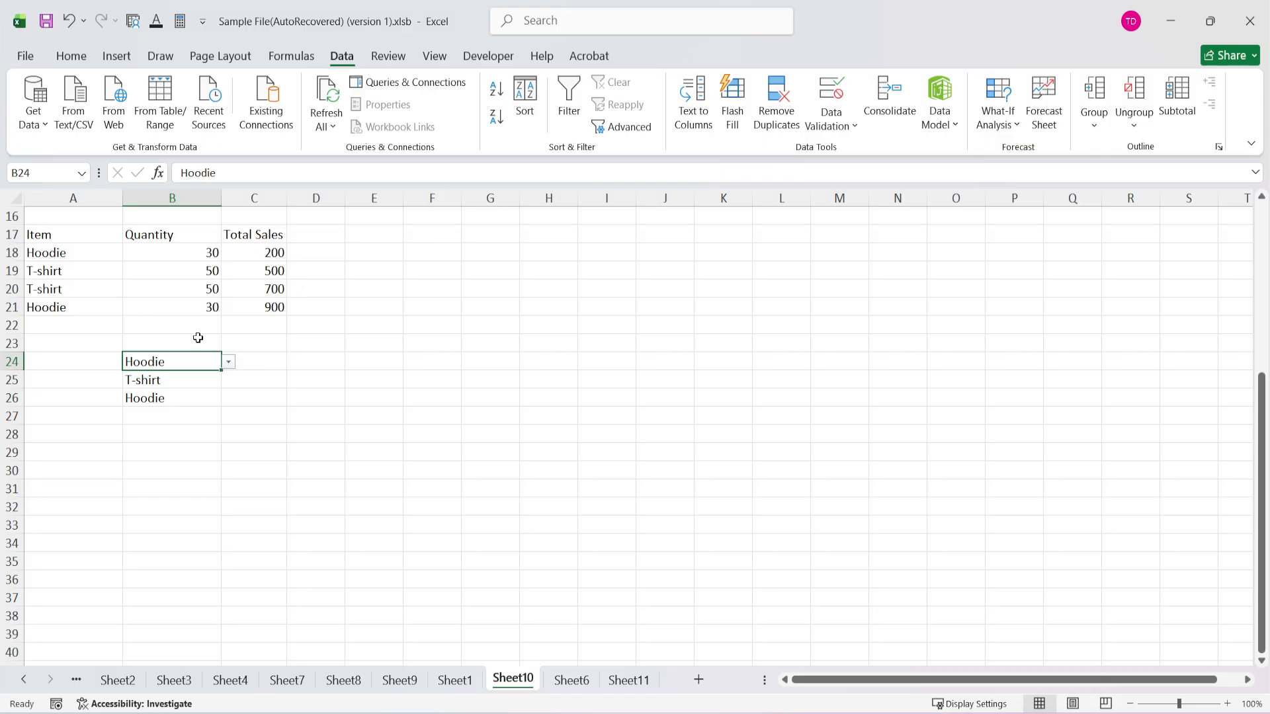